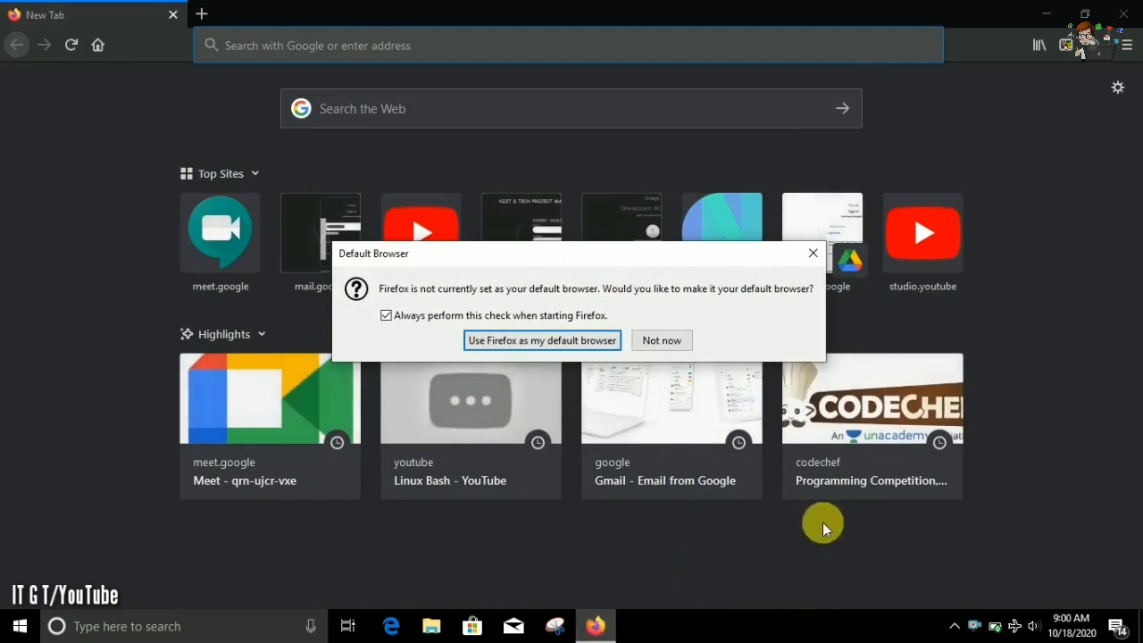
Dismiss the default-browser prompt, search for "Hnadbreak download" in a new private window and open the handbrake.fr Downloads result.
{"action": "left_click", "coordinate": [814, 257]}
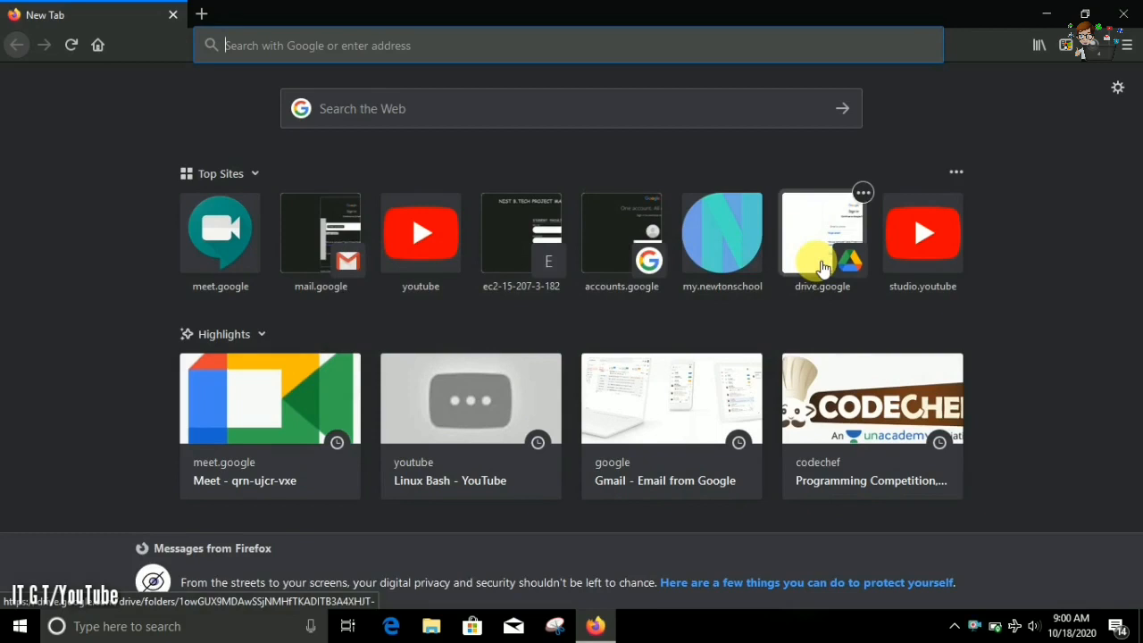
{"action": "key", "text": "ctrl+shift+p"}
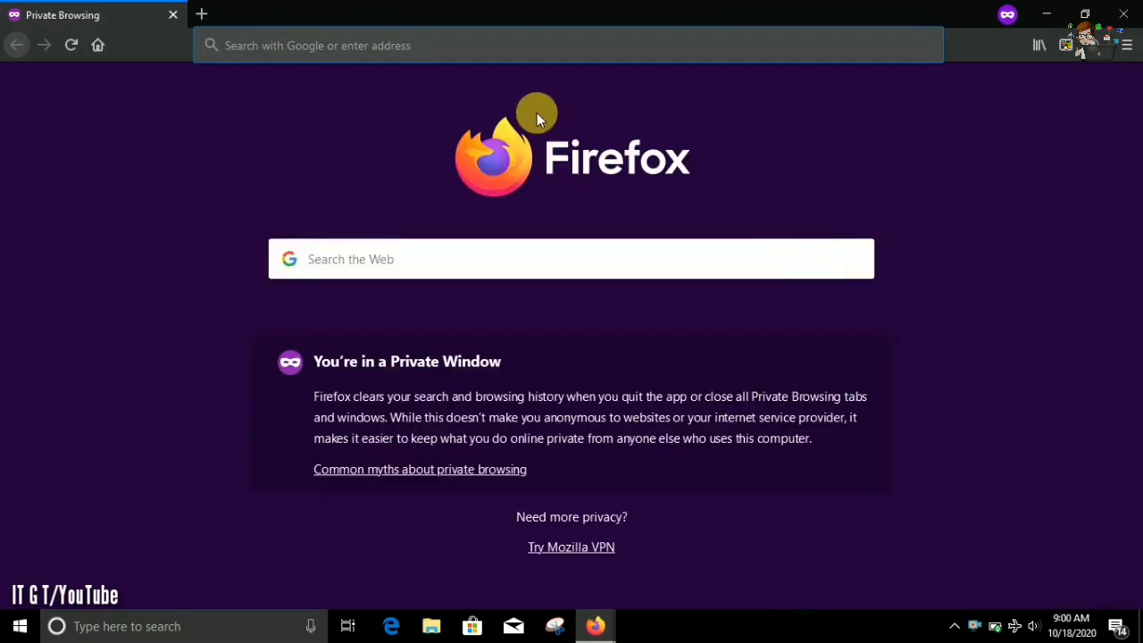
{"action": "type", "text": "Hnadb"}
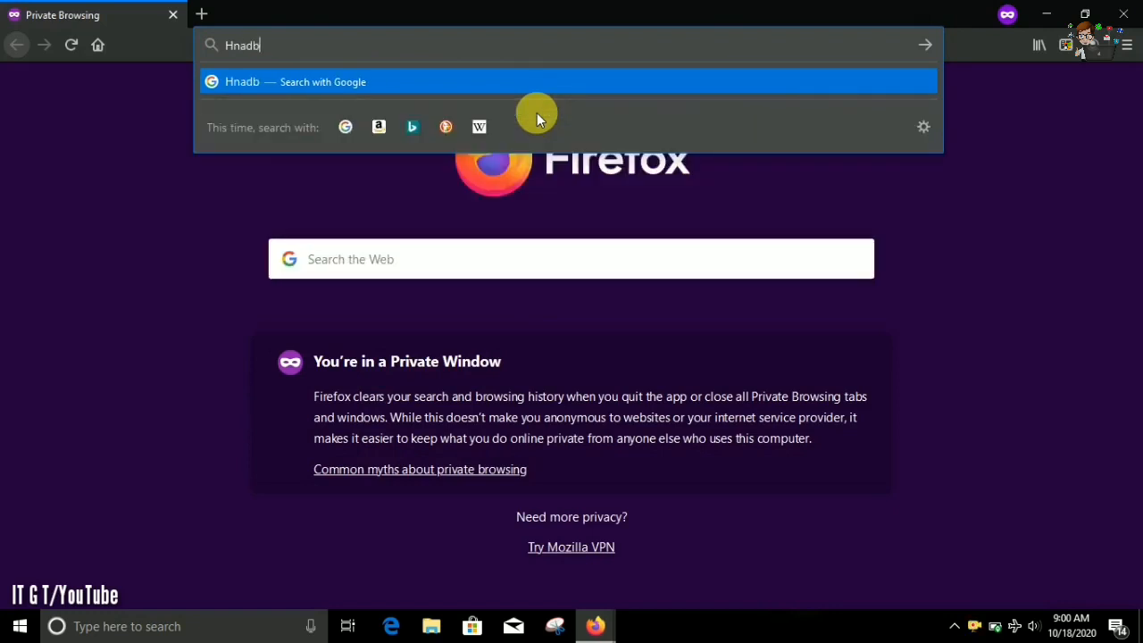
{"action": "type", "text": "reak download"}
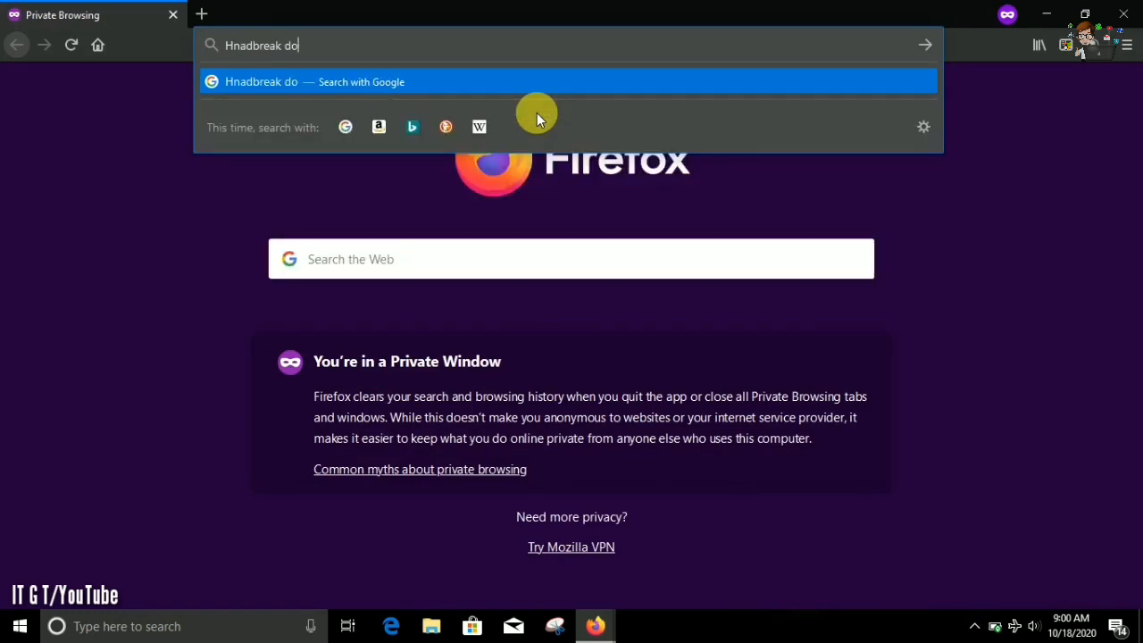
{"action": "key", "text": "Return"}
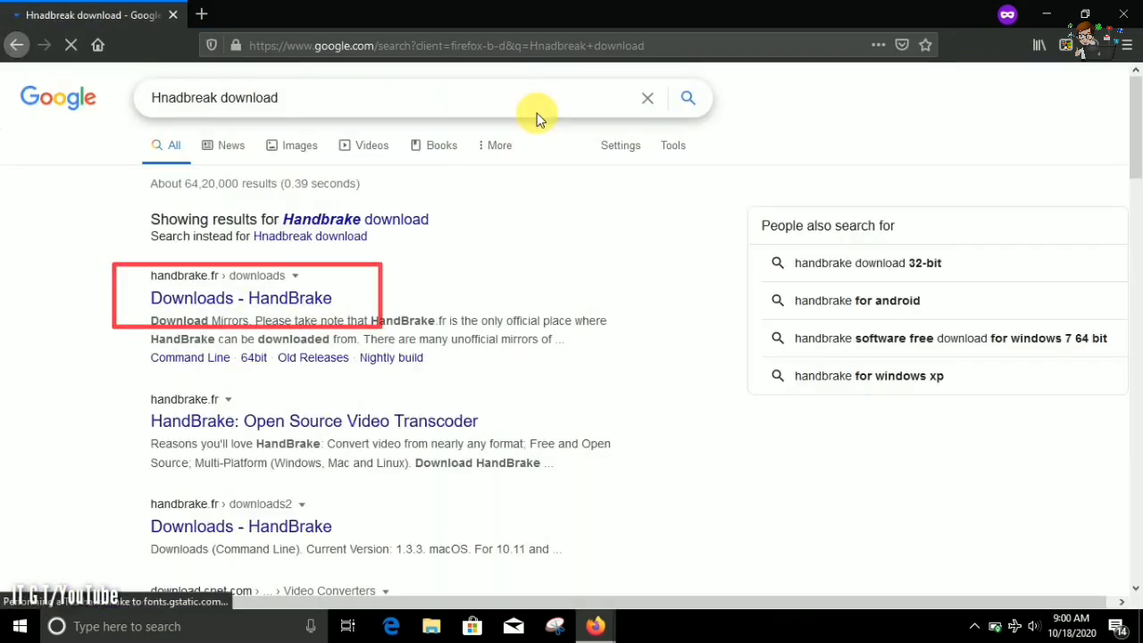
{"action": "left_click", "coordinate": [300, 308]}
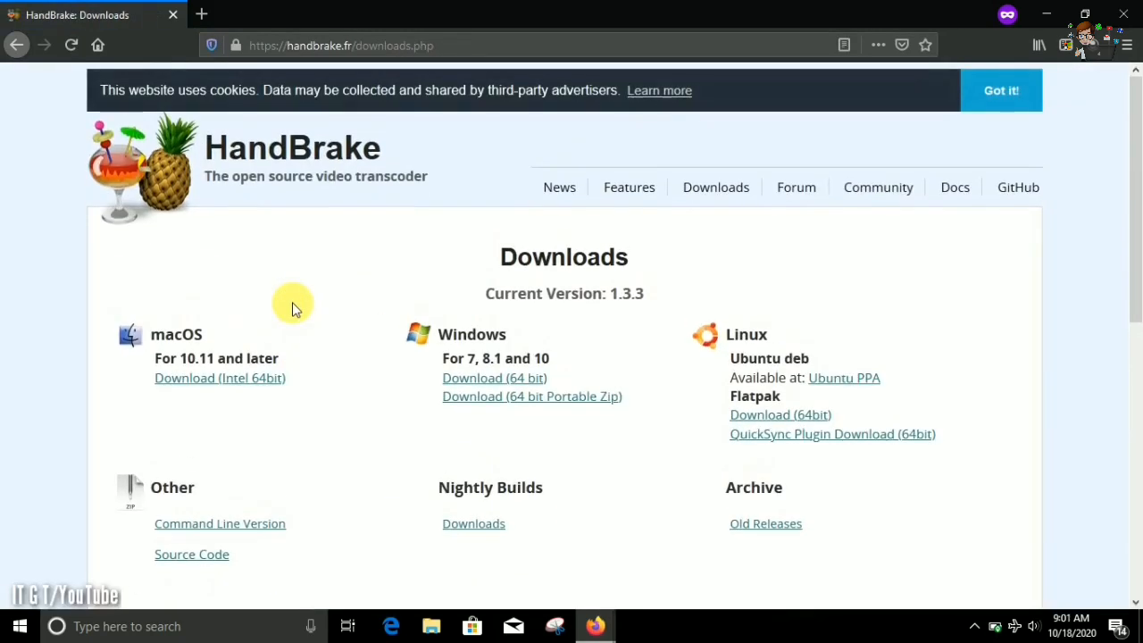
Download the Windows 64 bit Portable Zip of HandBrake, saving HandBrake-1.3.3-x86_64-Win_GUI.zip to disk.
{"action": "scroll", "coordinate": [294, 309], "scroll_direction": "down", "scroll_amount": 6}
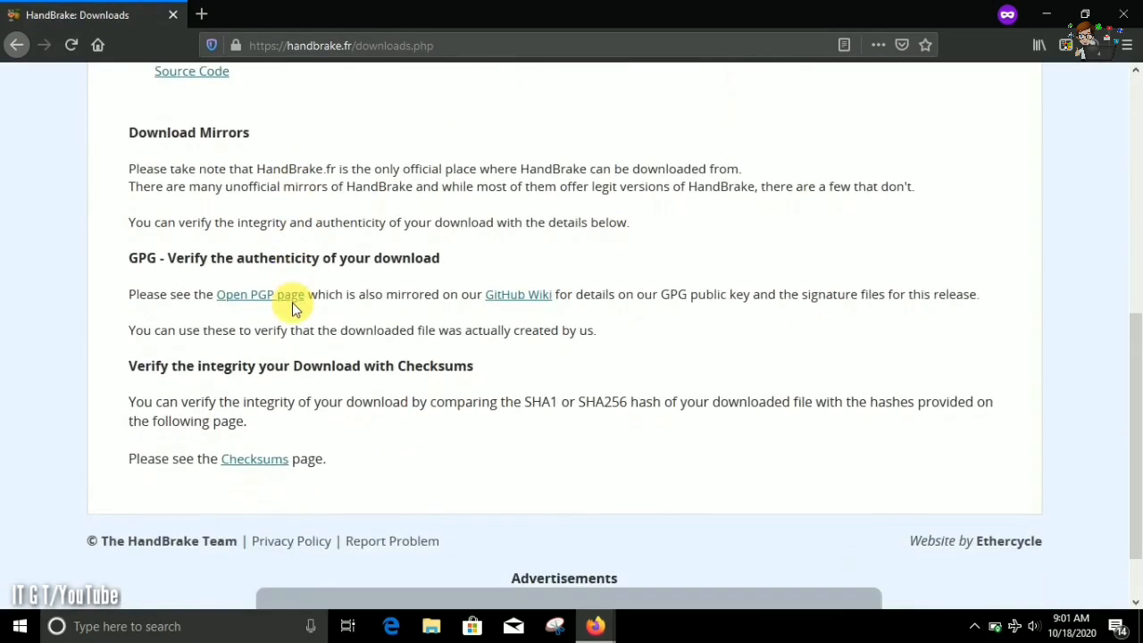
{"action": "scroll", "coordinate": [293, 303], "scroll_direction": "up", "scroll_amount": 7}
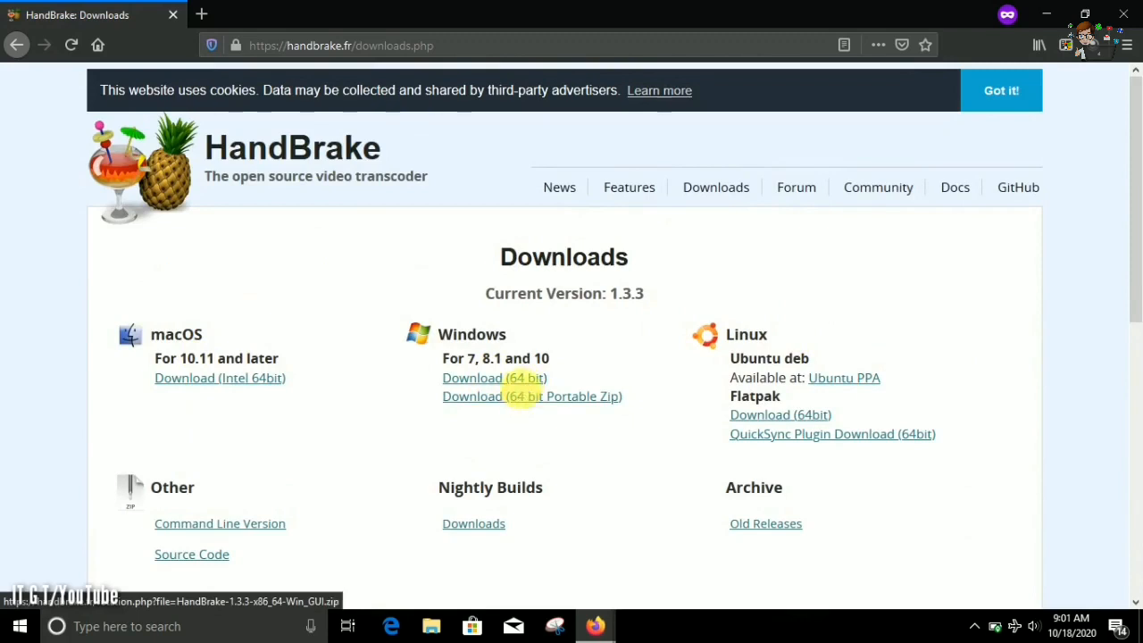
{"action": "left_click", "coordinate": [522, 394]}
{"action": "scroll", "coordinate": [515, 397], "scroll_direction": "down", "scroll_amount": 4}
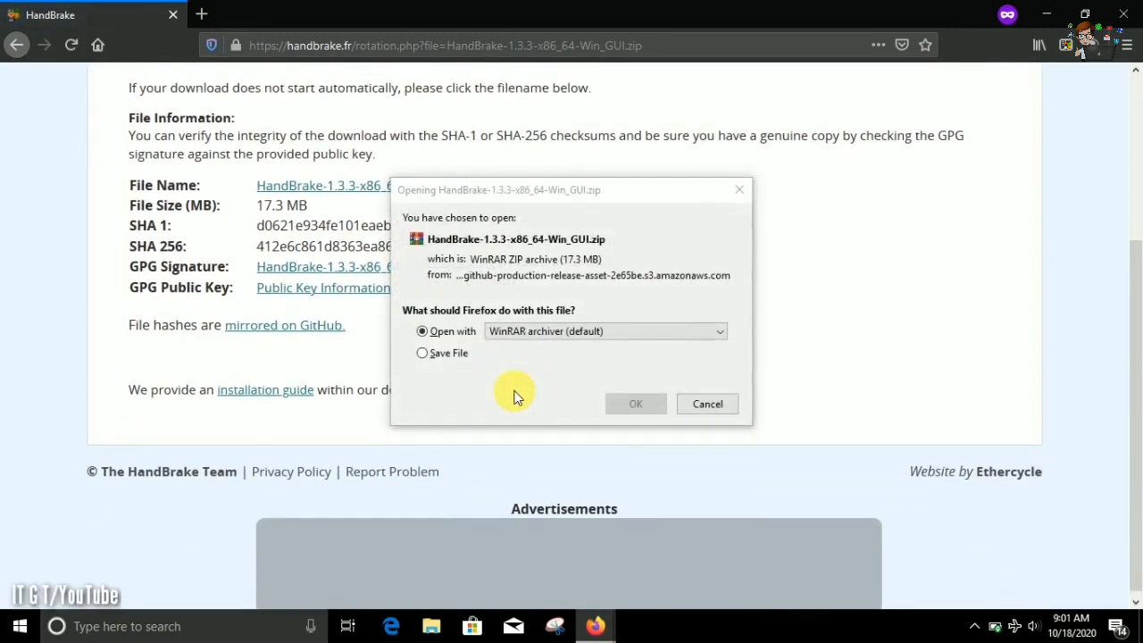
{"action": "left_click", "coordinate": [446, 354]}
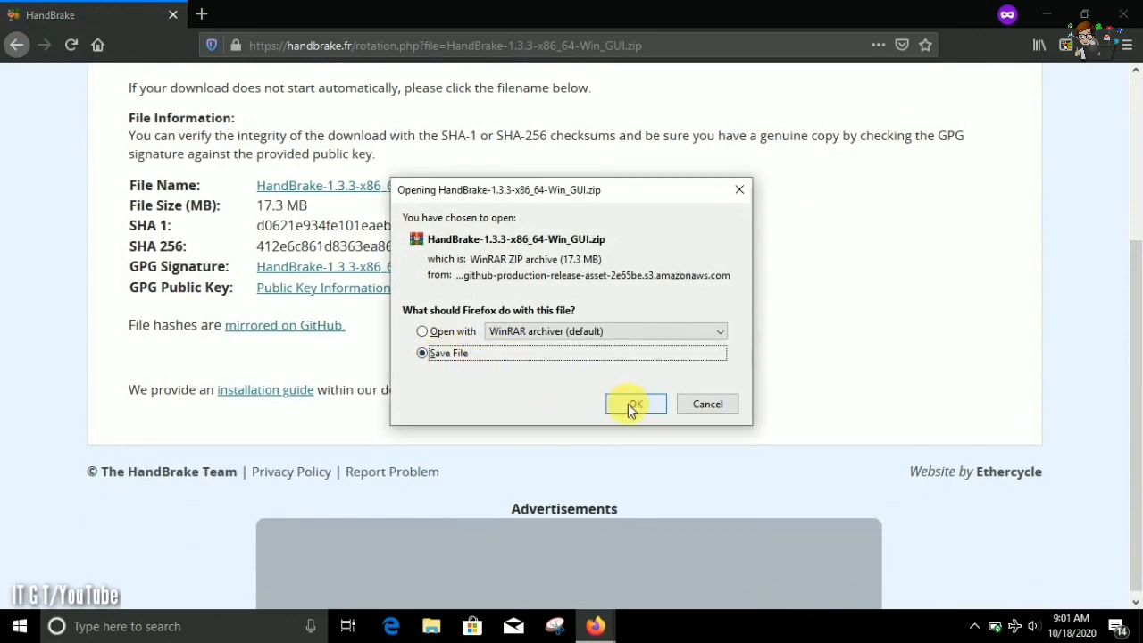
{"action": "left_click", "coordinate": [627, 404]}
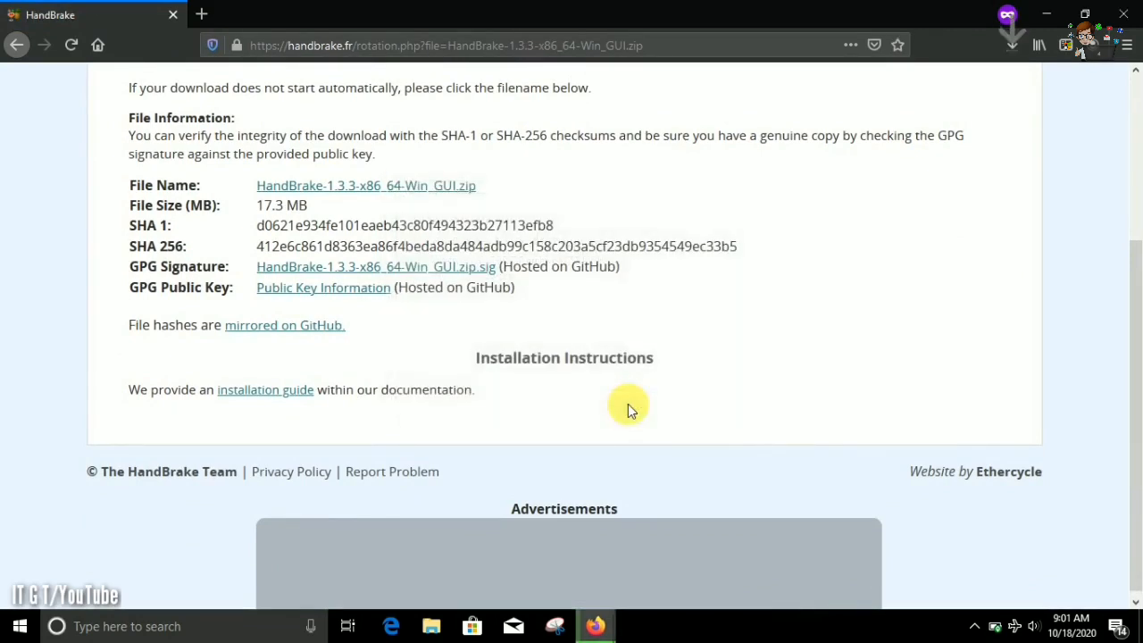
{"action": "left_click", "coordinate": [1015, 50]}
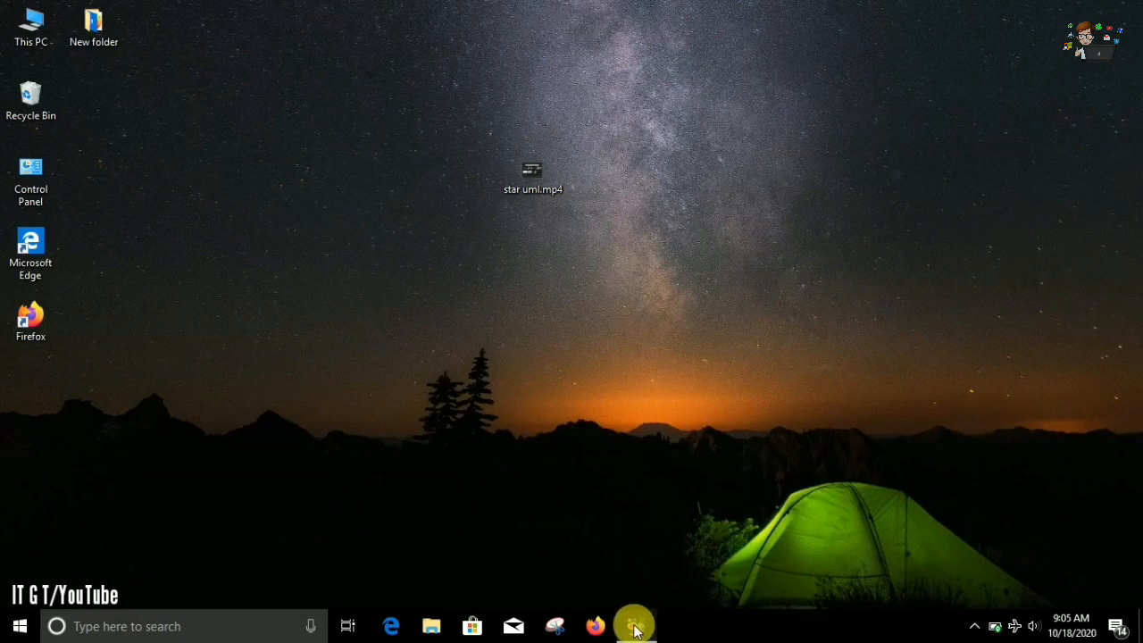
Check the file size of Demo.mp4 on the desktop in its general properties.
{"action": "left_click", "coordinate": [634, 626]}
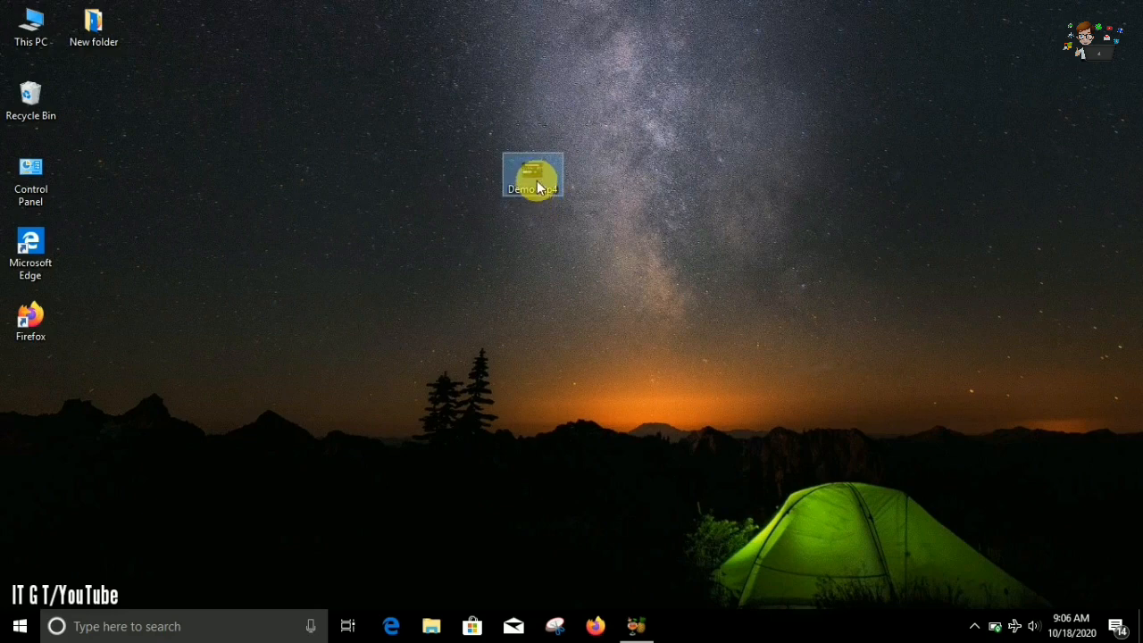
{"action": "right_click", "coordinate": [534, 175]}
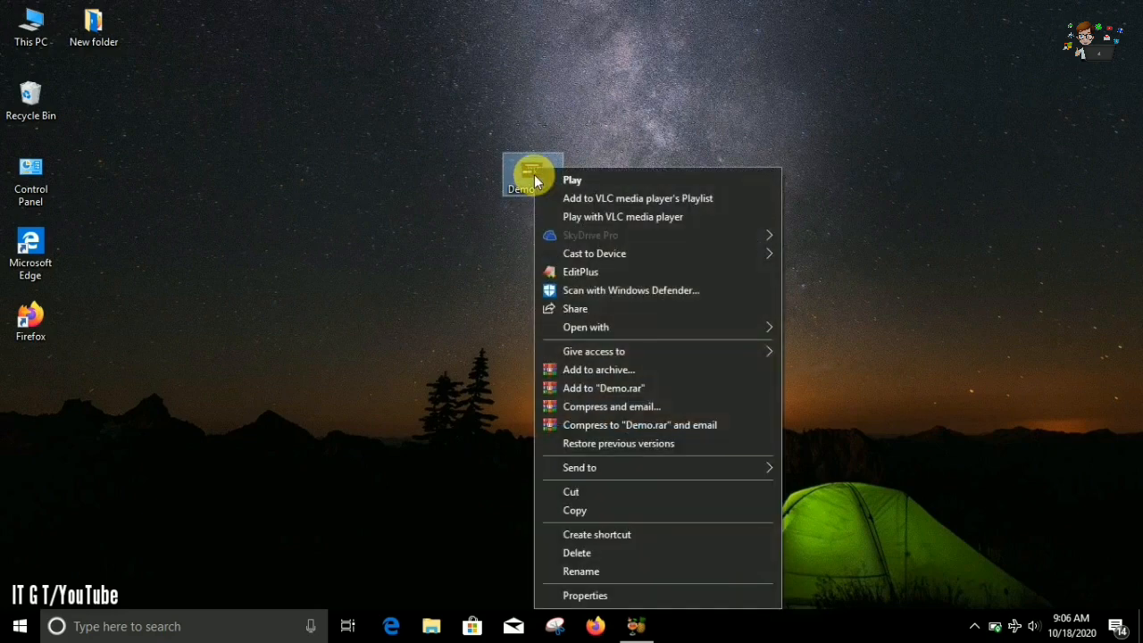
{"action": "left_click", "coordinate": [604, 595]}
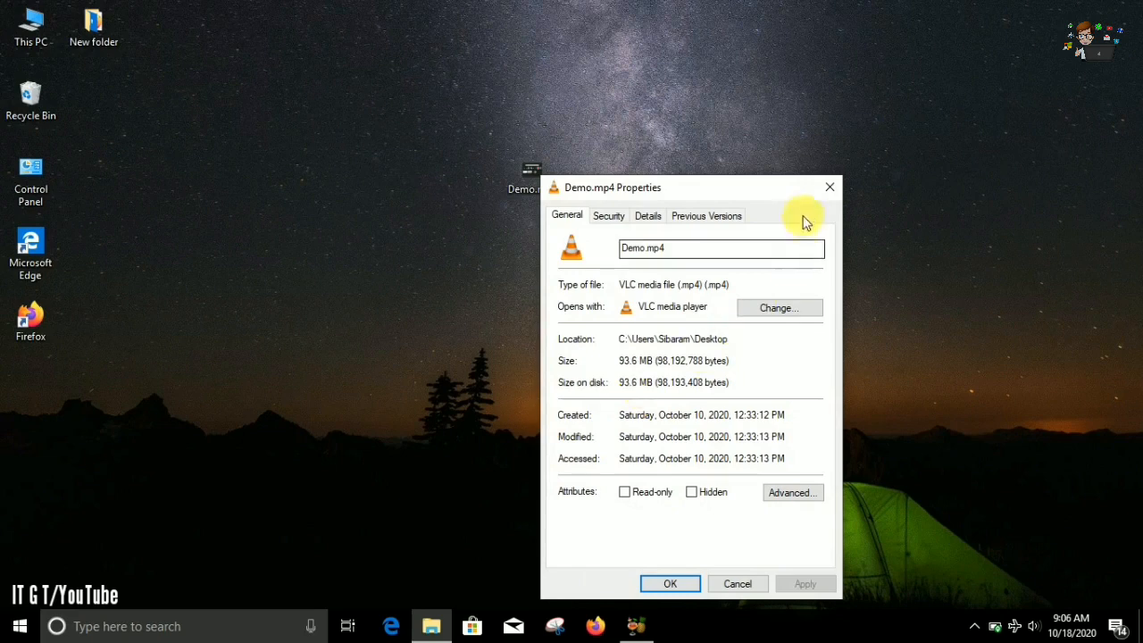
{"action": "left_click", "coordinate": [829, 187]}
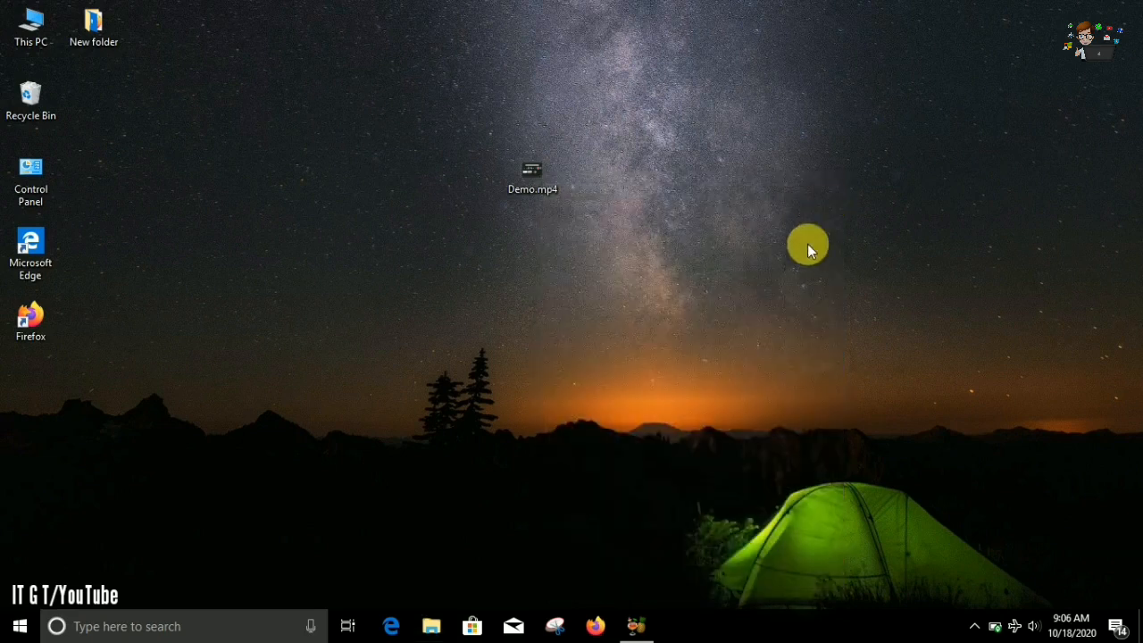
Switch to HandBrake and load Demo.mp4 from the Desktop as a single-file source.
{"action": "left_click", "coordinate": [639, 622]}
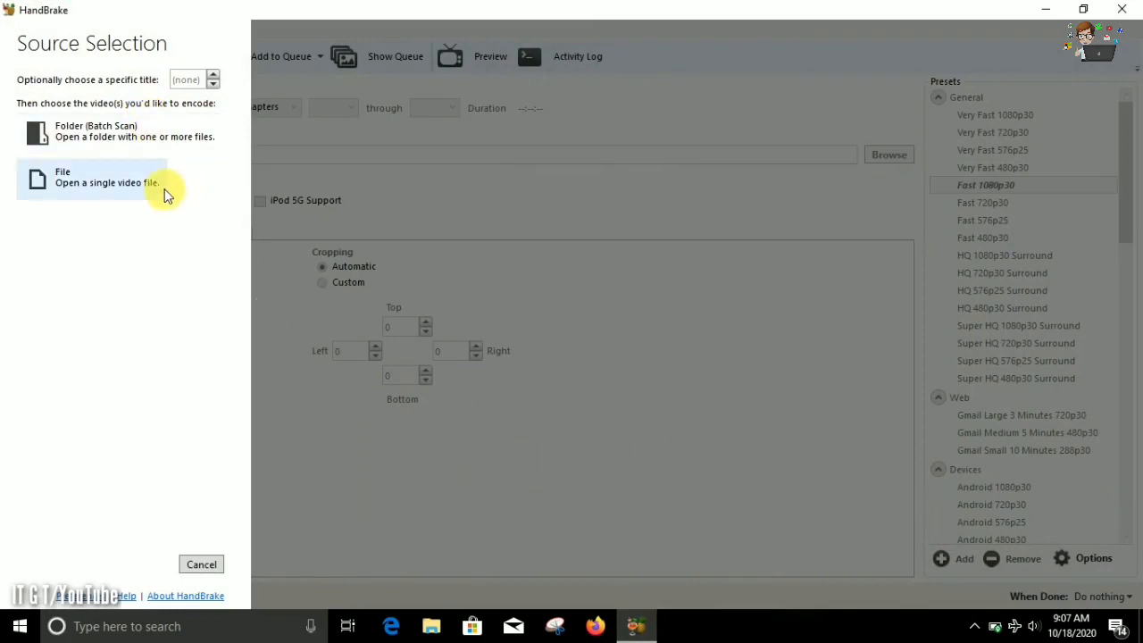
{"action": "left_click", "coordinate": [91, 175]}
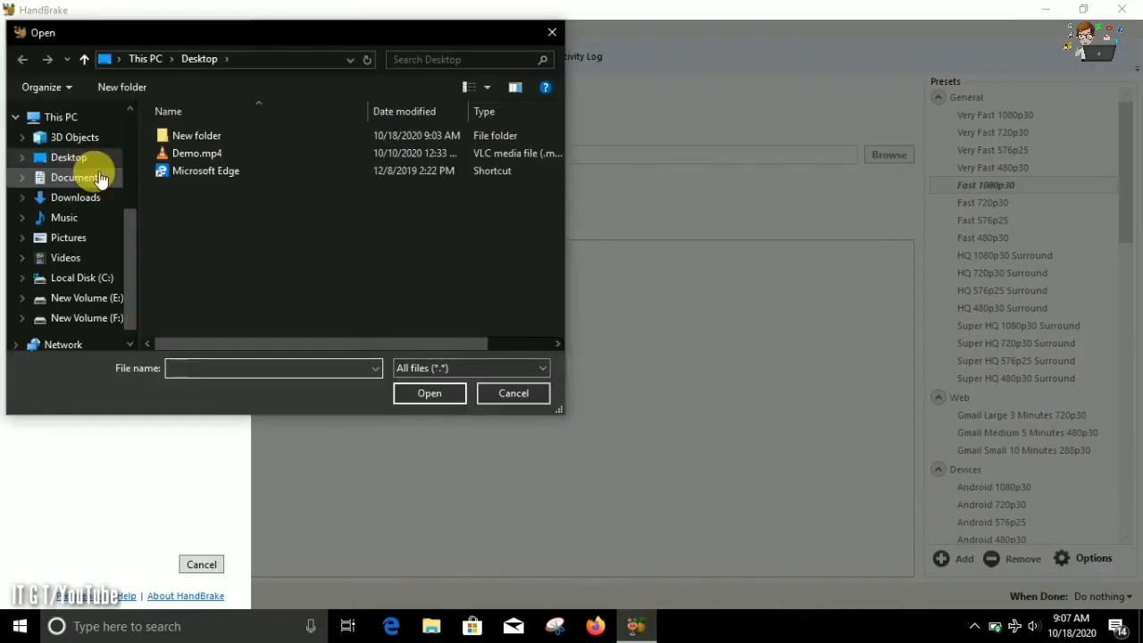
{"action": "left_click", "coordinate": [183, 153]}
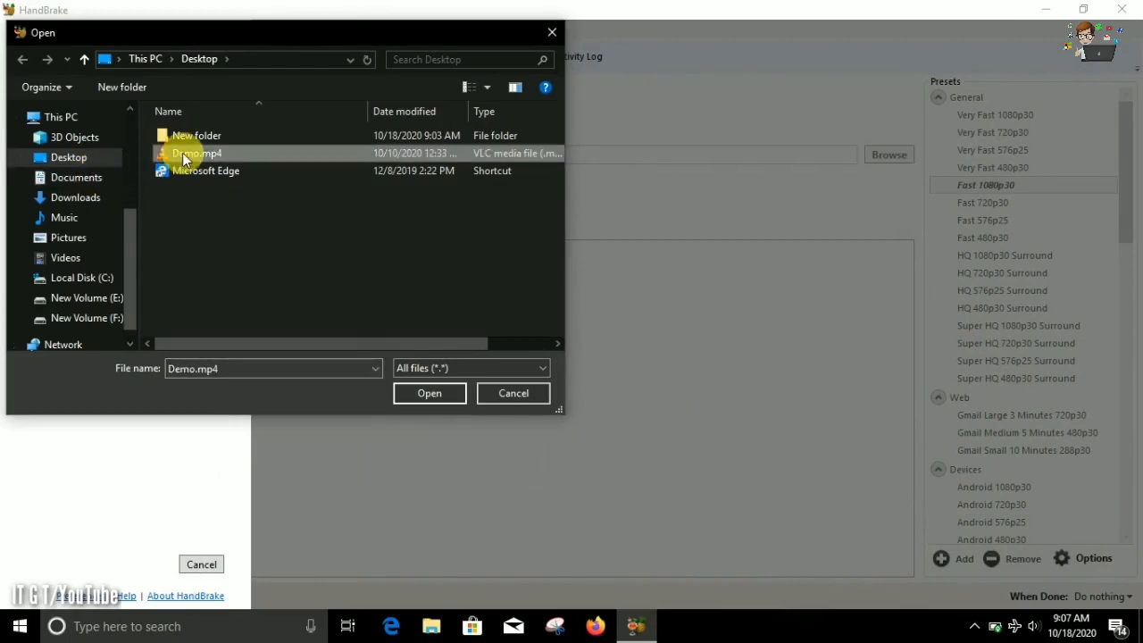
{"action": "left_click", "coordinate": [453, 397]}
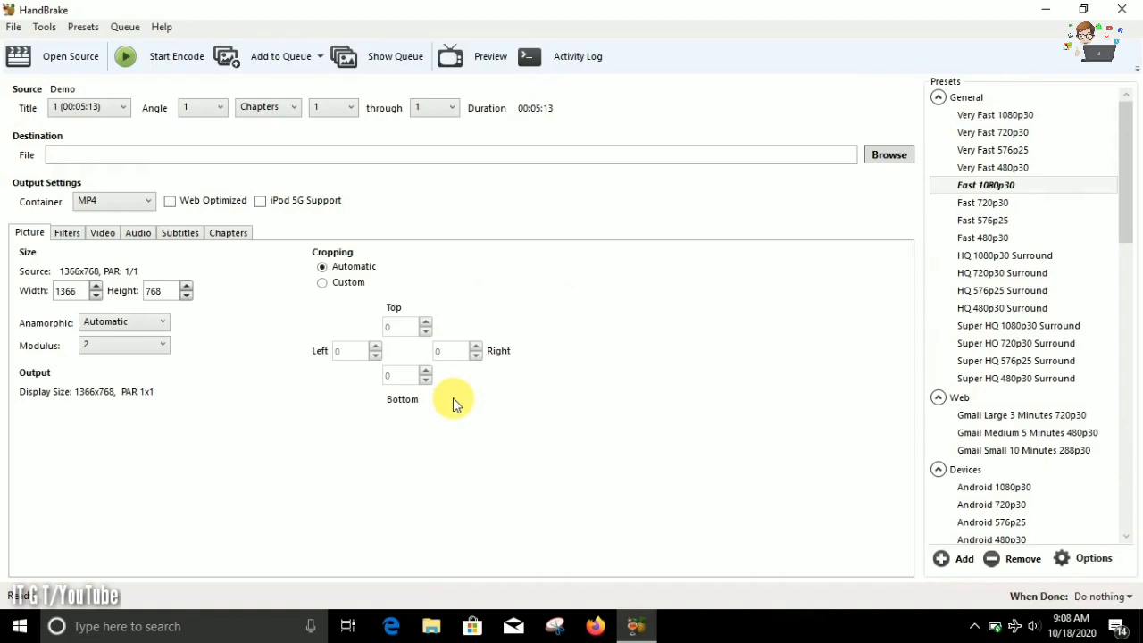
Set the output destination to Compressed.mp4 on the Desktop, with mp4 as the file type.
{"action": "left_click", "coordinate": [885, 157]}
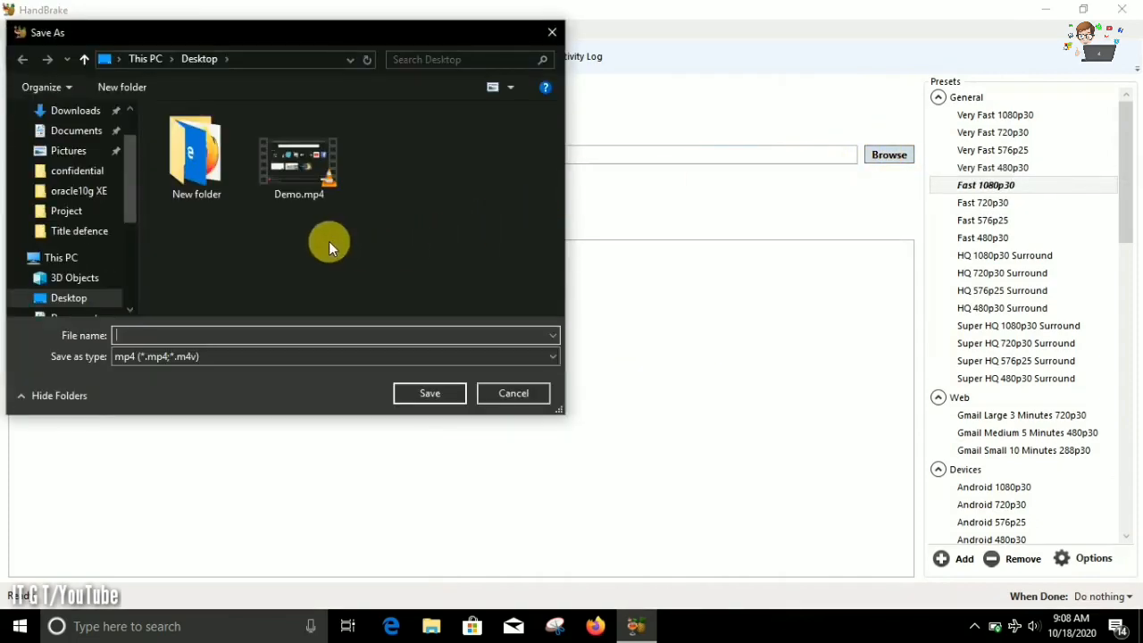
{"action": "type", "text": "Compressed"}
{"action": "left_click", "coordinate": [445, 357]}
{"action": "left_click", "coordinate": [459, 357]}
{"action": "left_click", "coordinate": [451, 394]}
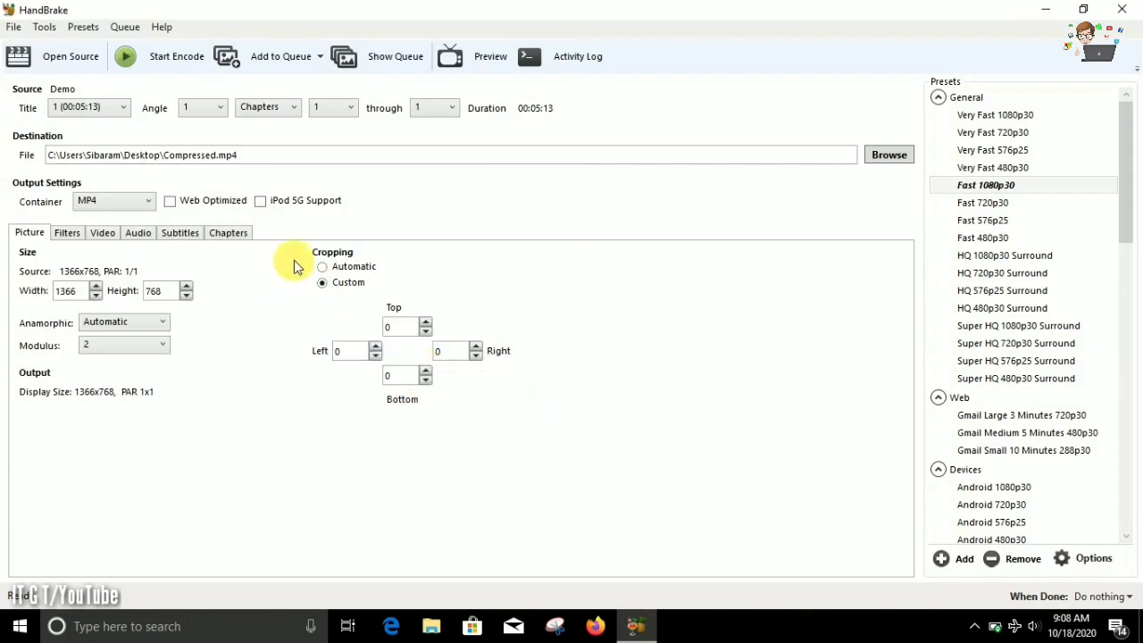
Set cropping to Automatic and enable Web Optimized for the MP4 output.
{"action": "left_click", "coordinate": [322, 267]}
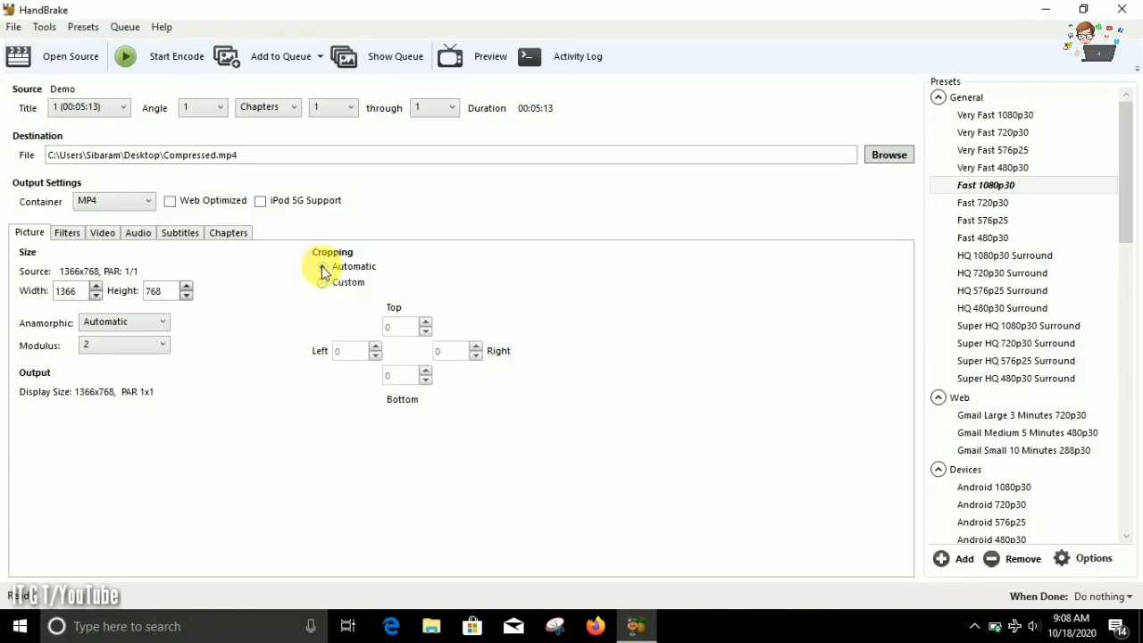
{"action": "left_click", "coordinate": [171, 204]}
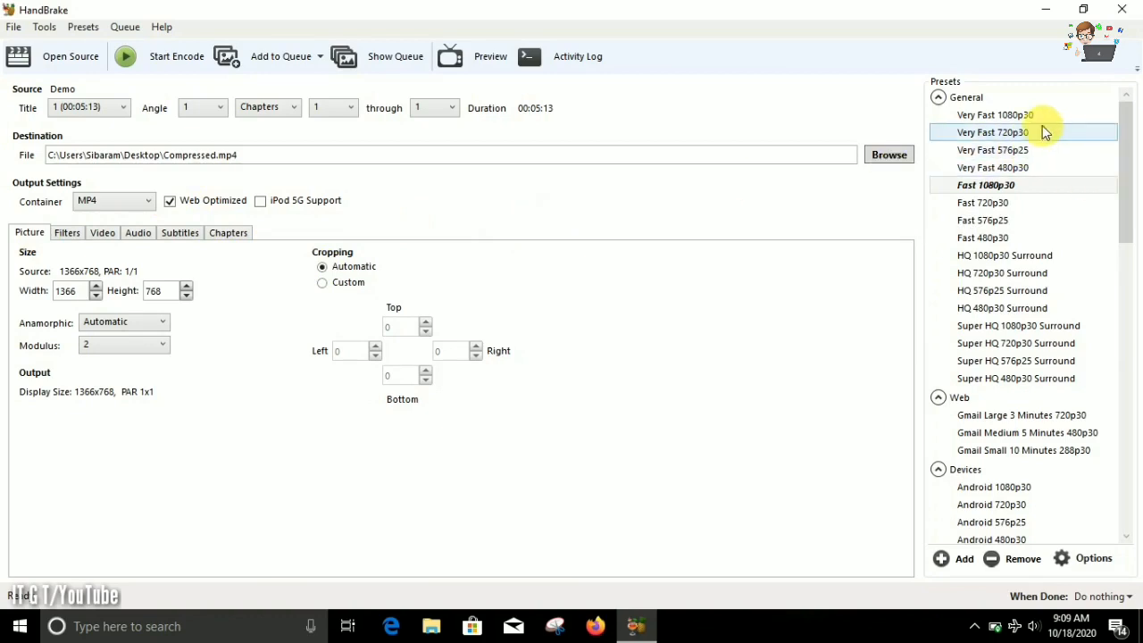
Look through the available presets and start encoding the video with Fast 1080p30.
{"action": "scroll", "coordinate": [1130, 290], "scroll_direction": "down", "scroll_amount": 8}
{"action": "left_click_drag", "start_coordinate": [1130, 302], "coordinate": [1128, 170]}
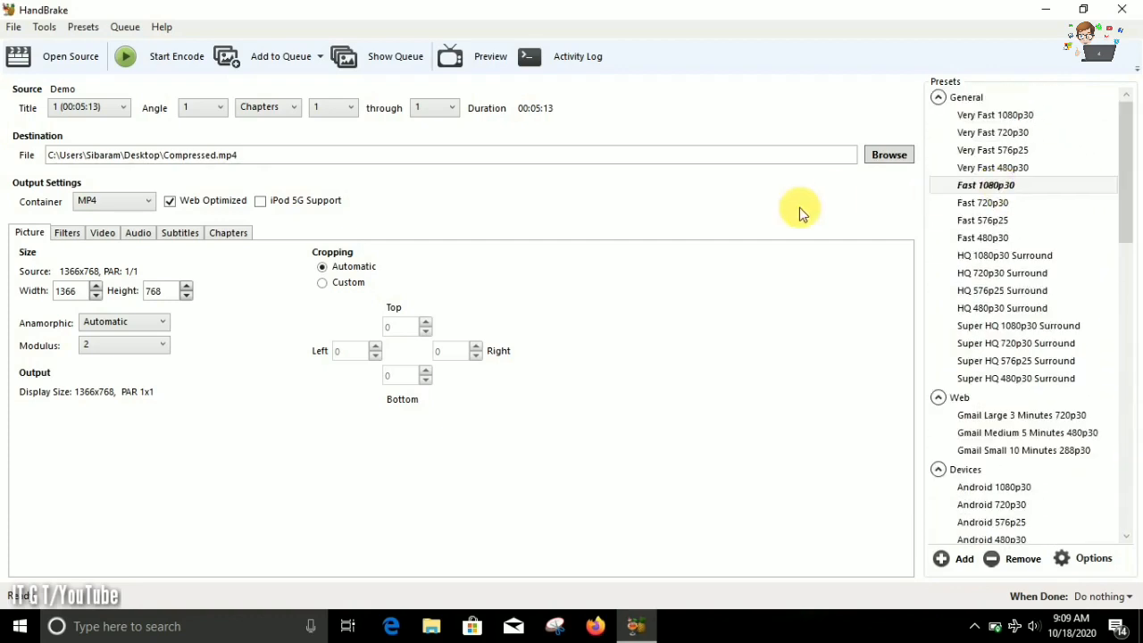
{"action": "left_click", "coordinate": [178, 59]}
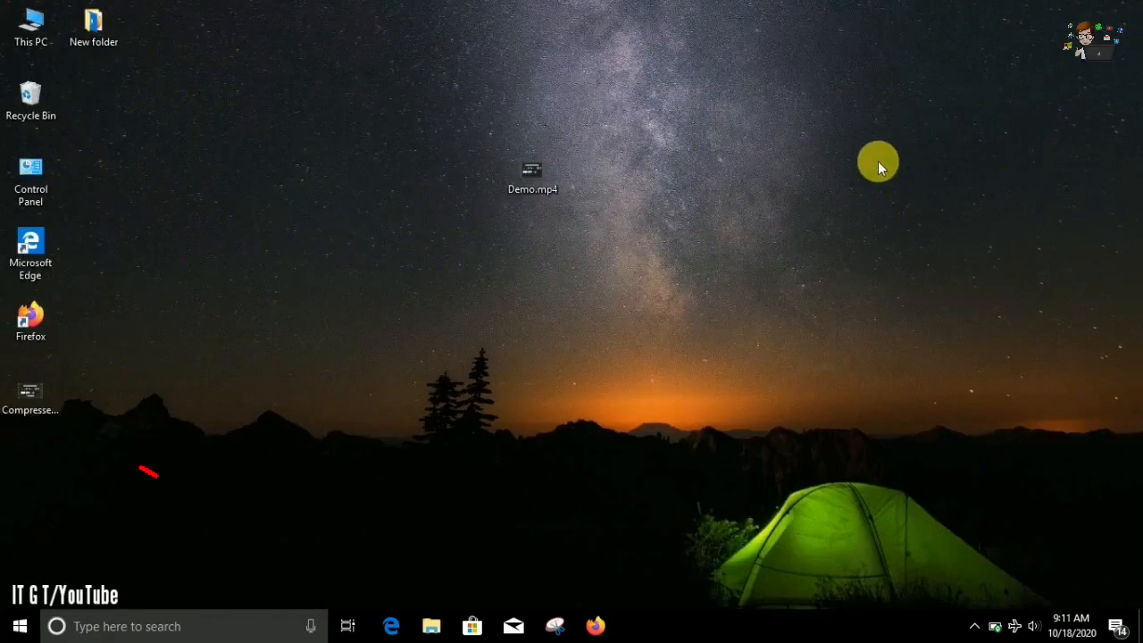
Move Compressed.mp4 next to Demo.mp4 on the desktop and open its properties.
{"action": "left_click", "coordinate": [25, 400]}
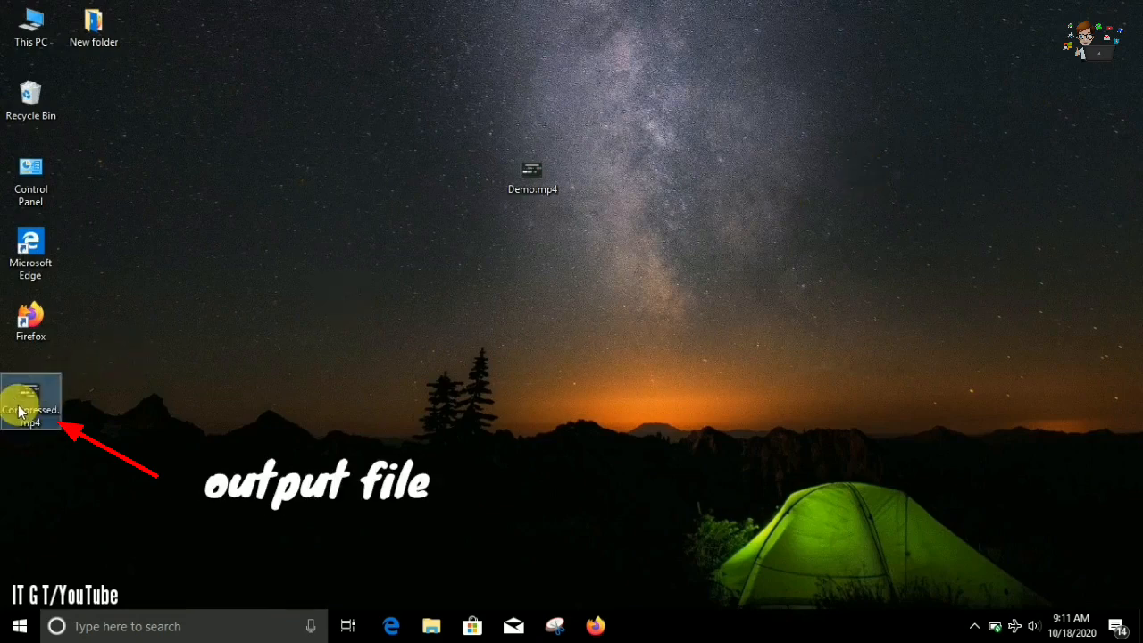
{"action": "left_click_drag", "start_coordinate": [21, 382], "coordinate": [423, 154]}
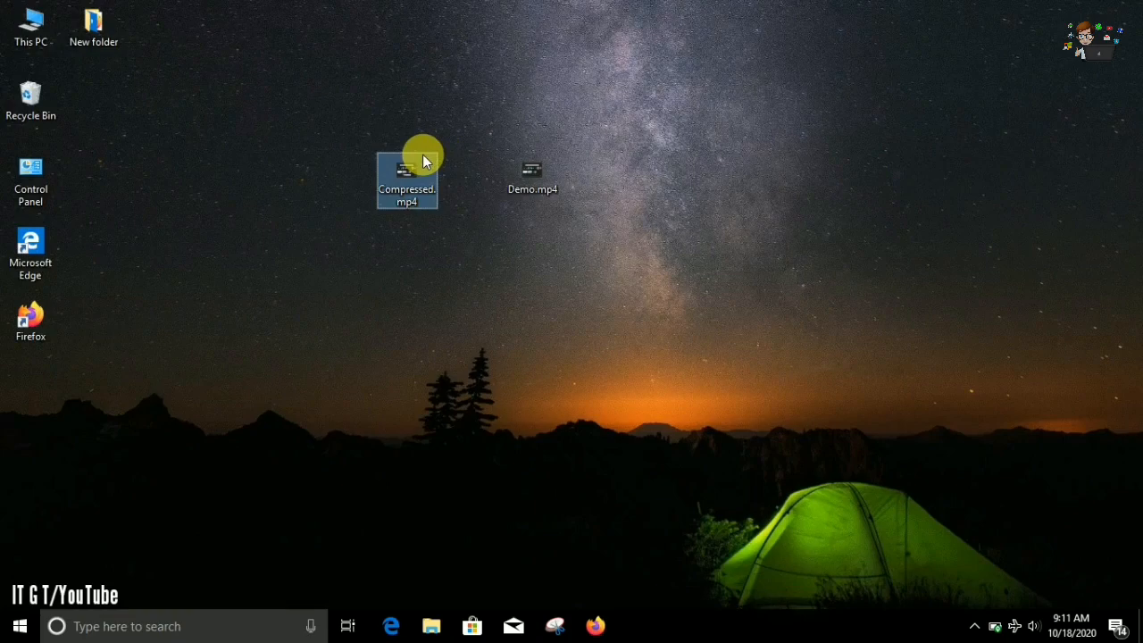
{"action": "right_click", "coordinate": [409, 166]}
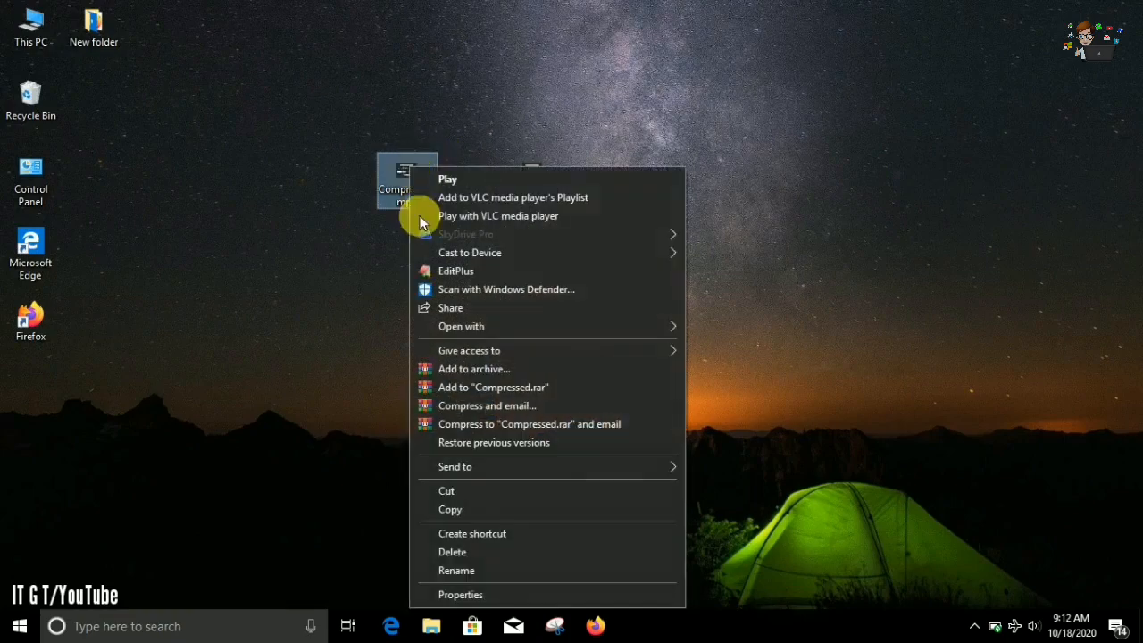
{"action": "left_click", "coordinate": [502, 594]}
{"action": "left_click_drag", "start_coordinate": [604, 181], "coordinate": [387, 210]}
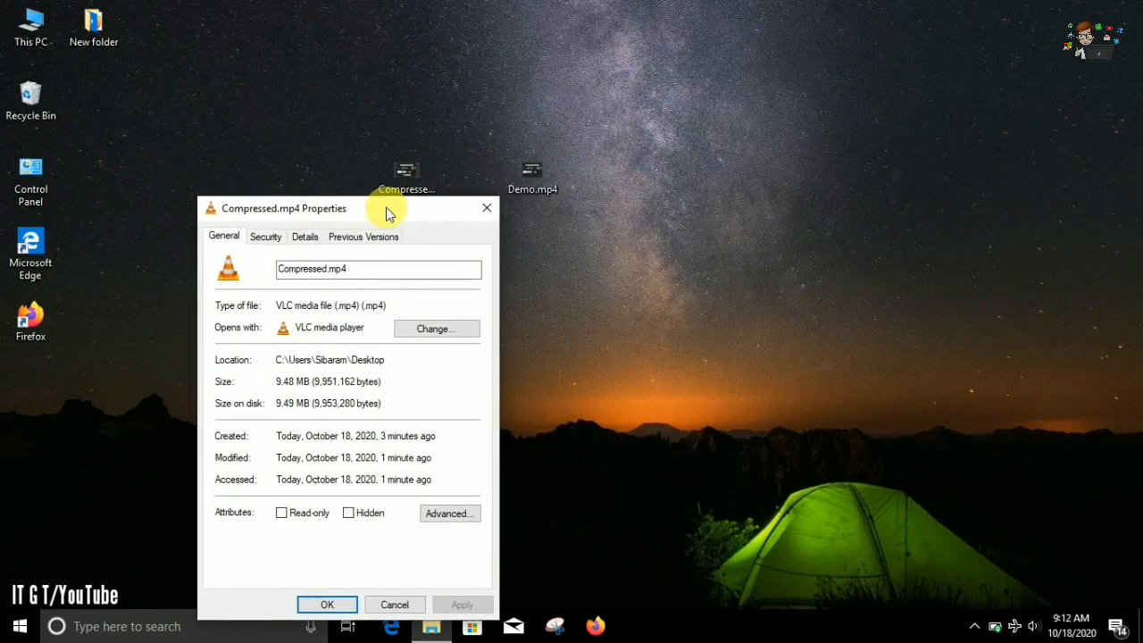
Open the properties of Demo.mp4 beside those of Compressed.mp4 and compare the two files' sizes and video details.
{"action": "left_click", "coordinate": [705, 158]}
{"action": "right_click", "coordinate": [707, 169]}
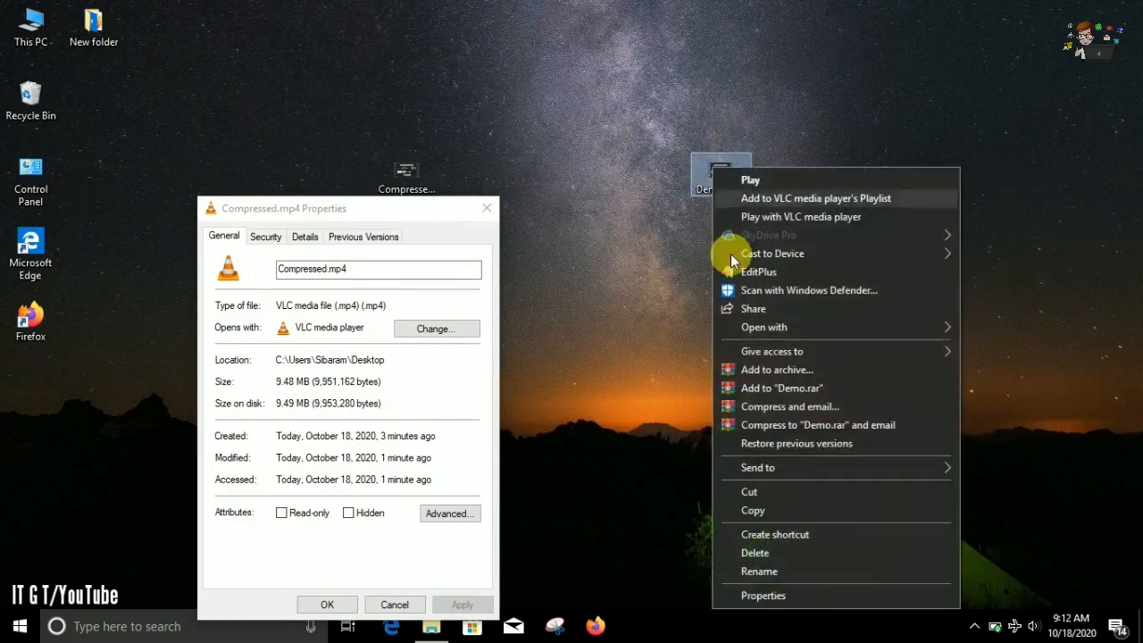
{"action": "left_click", "coordinate": [775, 594]}
{"action": "left_click_drag", "start_coordinate": [860, 209], "coordinate": [679, 217]}
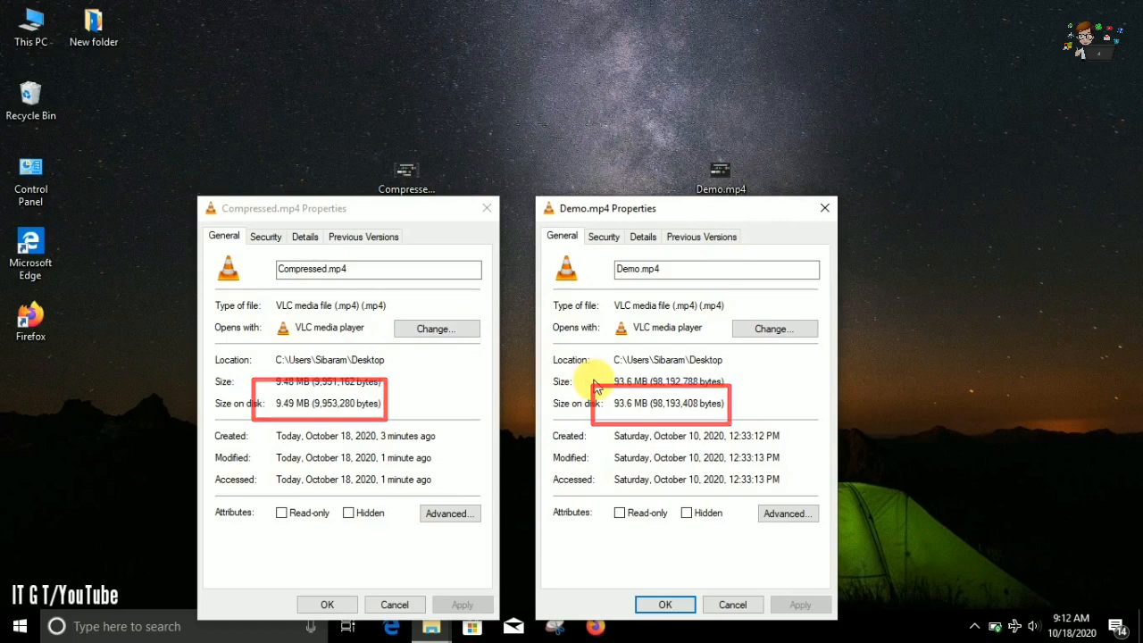
{"action": "left_click", "coordinate": [305, 237]}
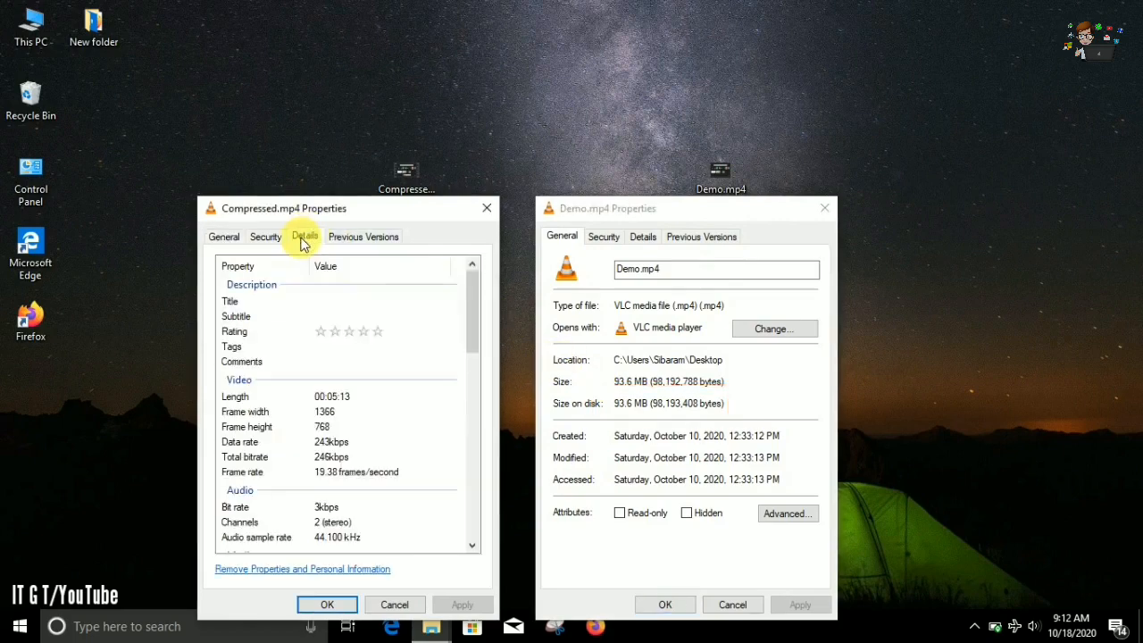
{"action": "left_click", "coordinate": [643, 237]}
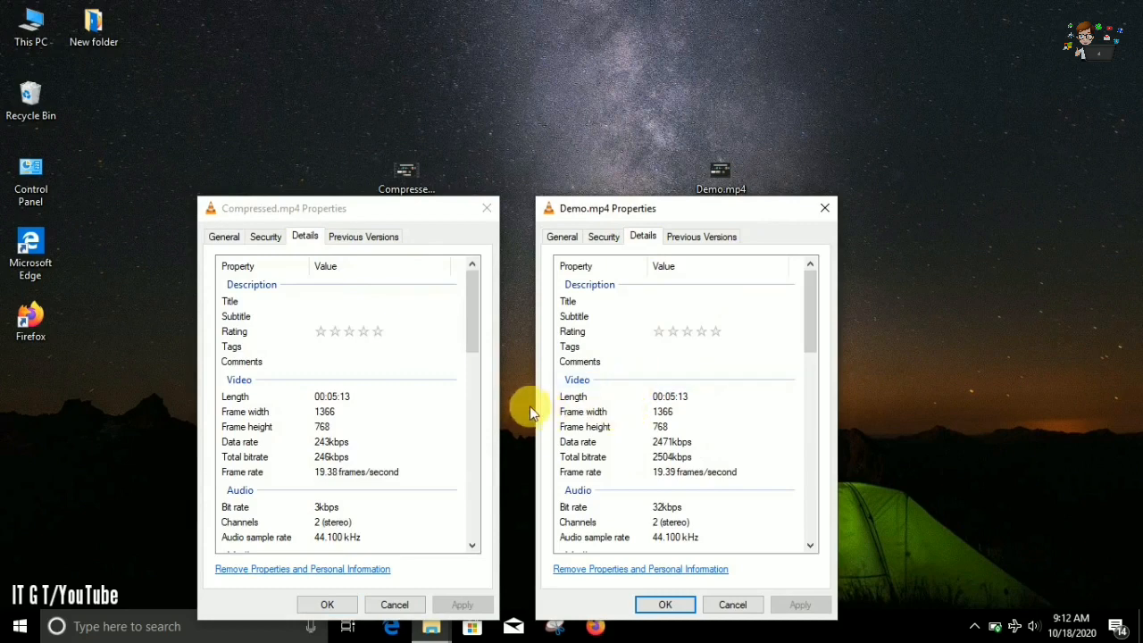